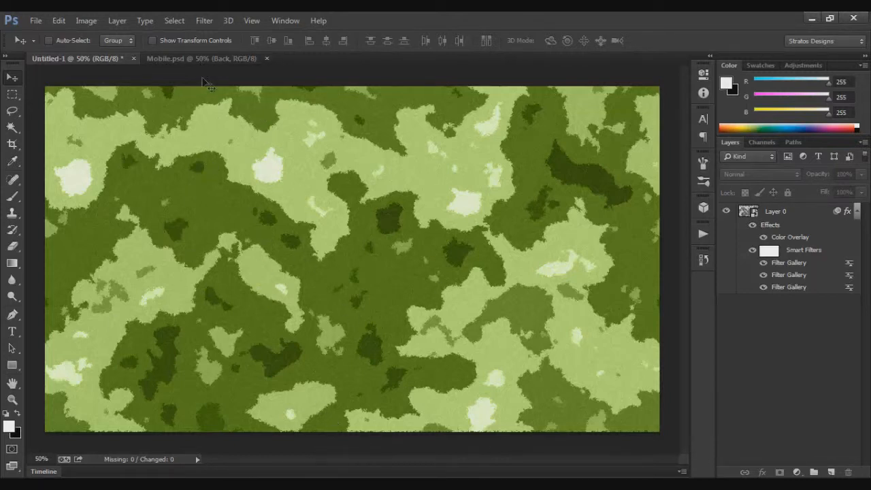
Examine the three phone mockups in Mobile.psd at different zoom levels and close that document
left_click(199, 58)
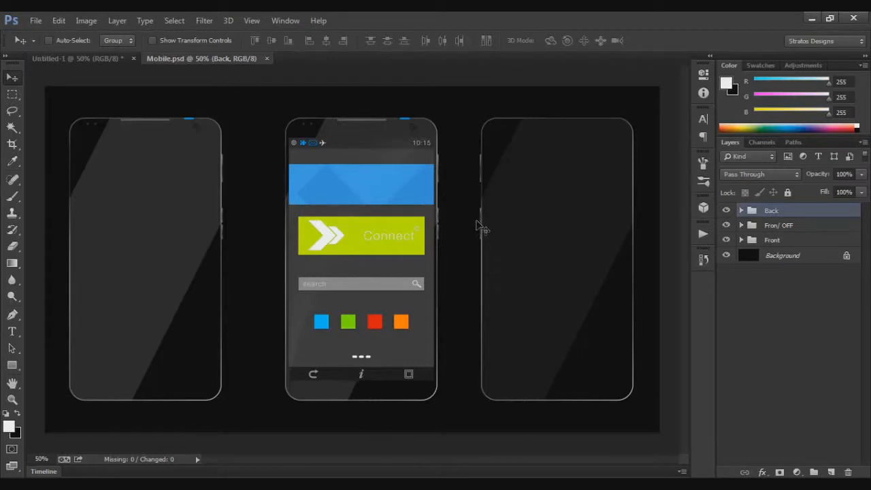
scroll(380, 221, "up", 3)
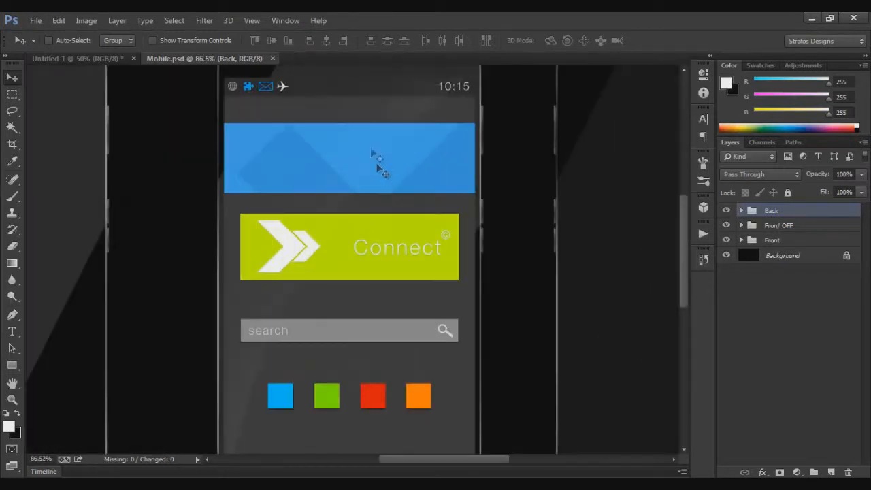
scroll(455, 427, "down", 3)
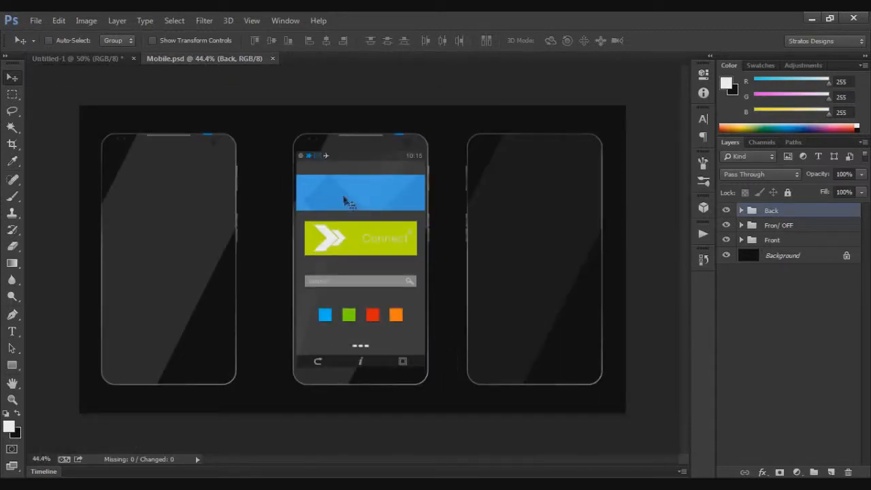
scroll(372, 295, "up", 2)
scroll(377, 245, "up", 2)
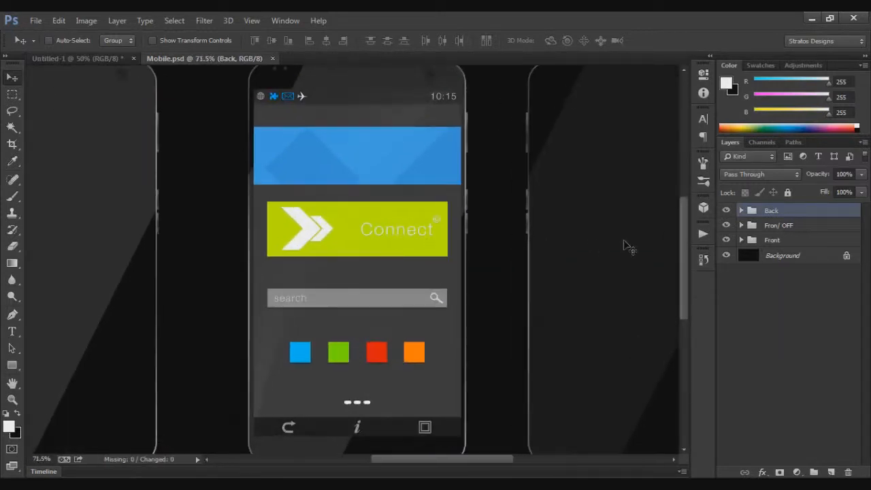
scroll(623, 245, "down", 1)
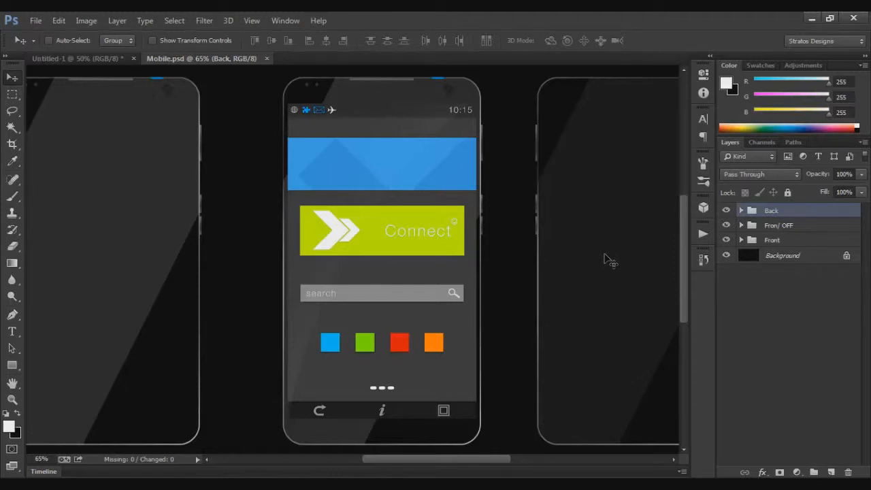
scroll(604, 260, "down", 4)
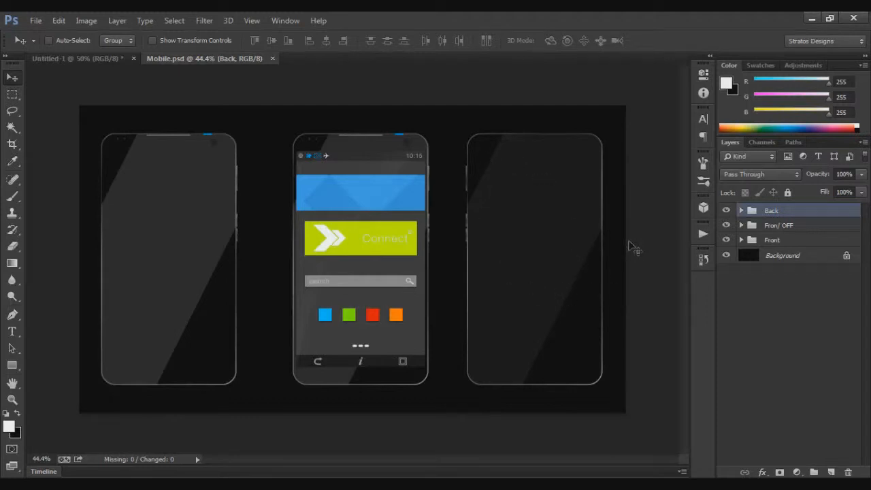
left_click(272, 61)
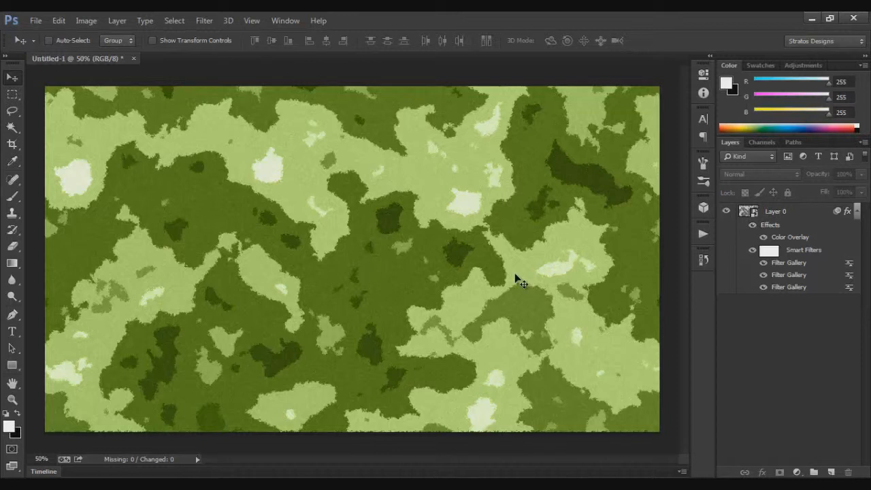
Add a new empty layer and delete the green camouflage layer, Layer 0
left_click(855, 212)
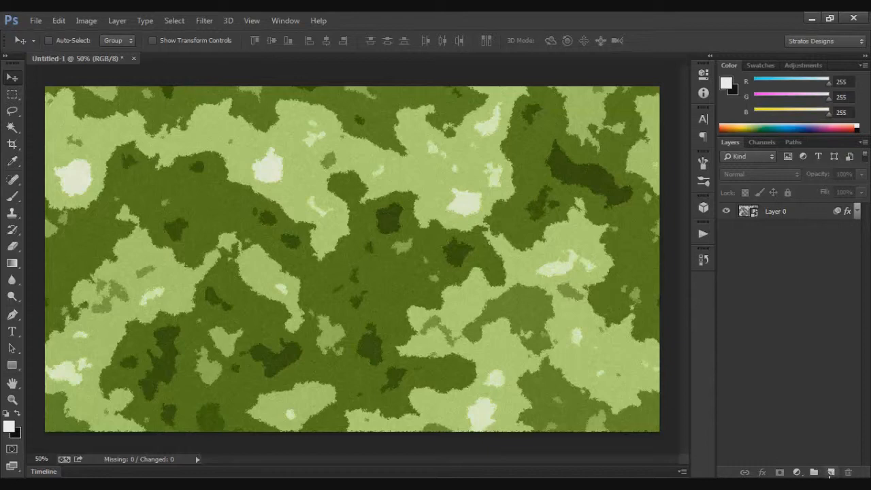
left_click(830, 472)
left_click(799, 228)
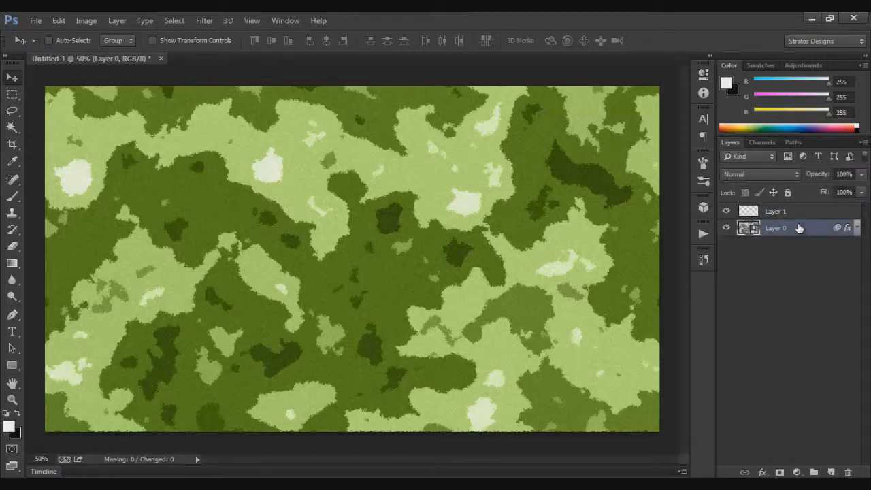
key("Delete")
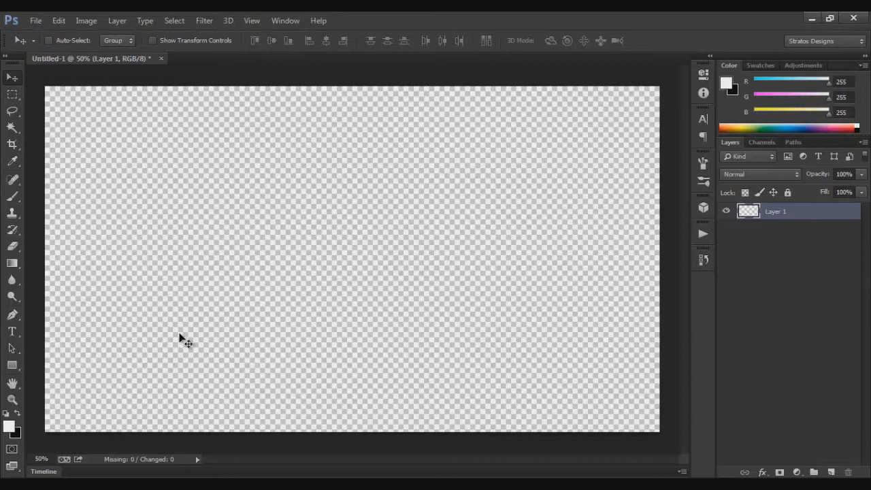
Reset the colors to the defaults, swap them, and fill the empty layer with white
key("d")
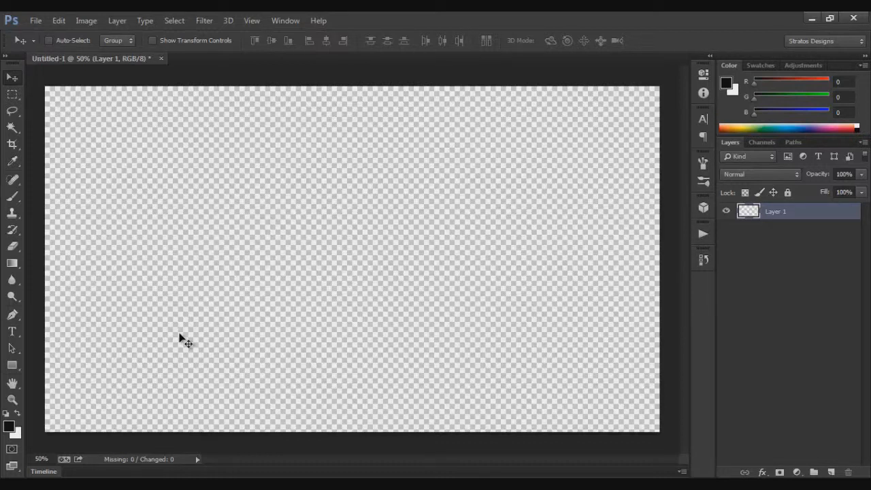
key("x")
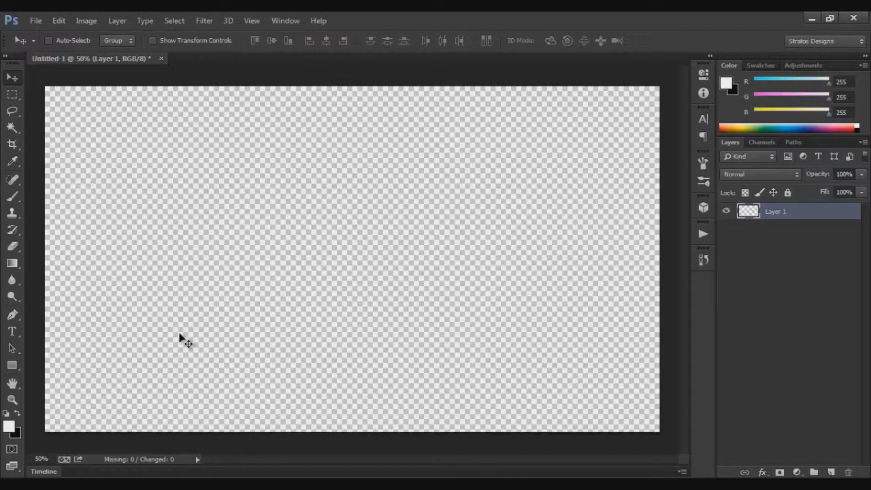
key("alt+BackSpace")
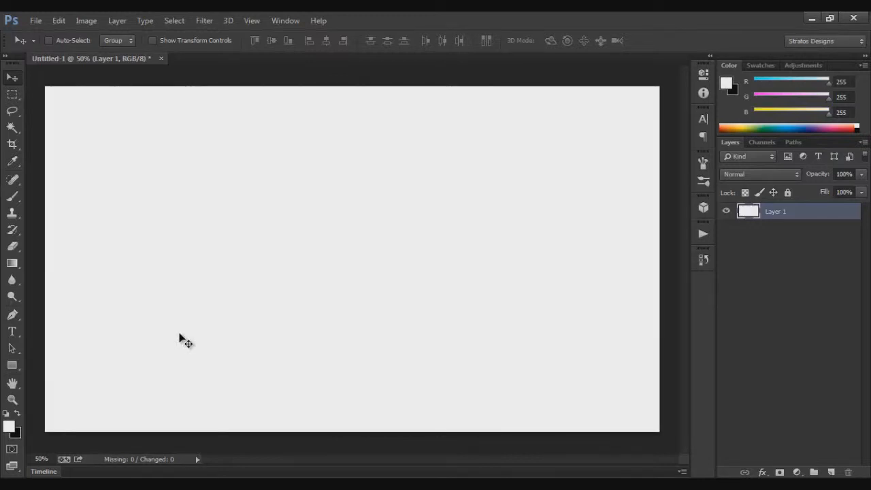
Render Clouds on the layer with black foreground and white background, and convert the layer to a smart object
key("x")
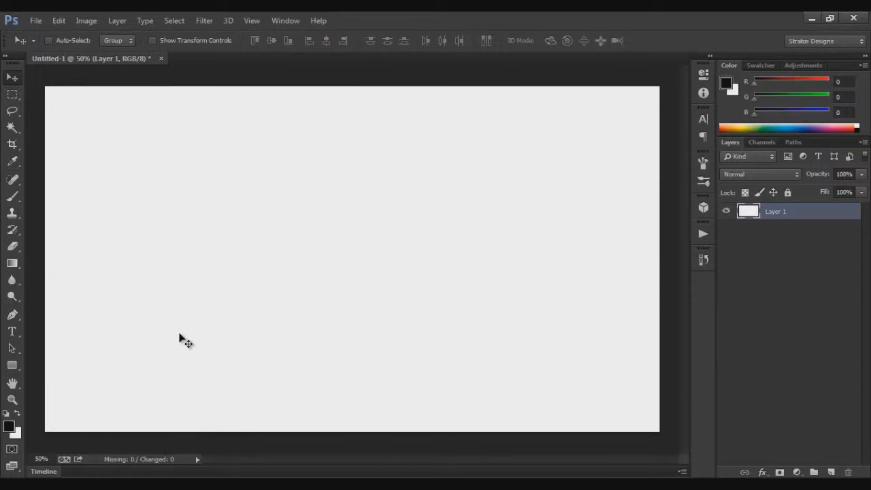
left_click(204, 21)
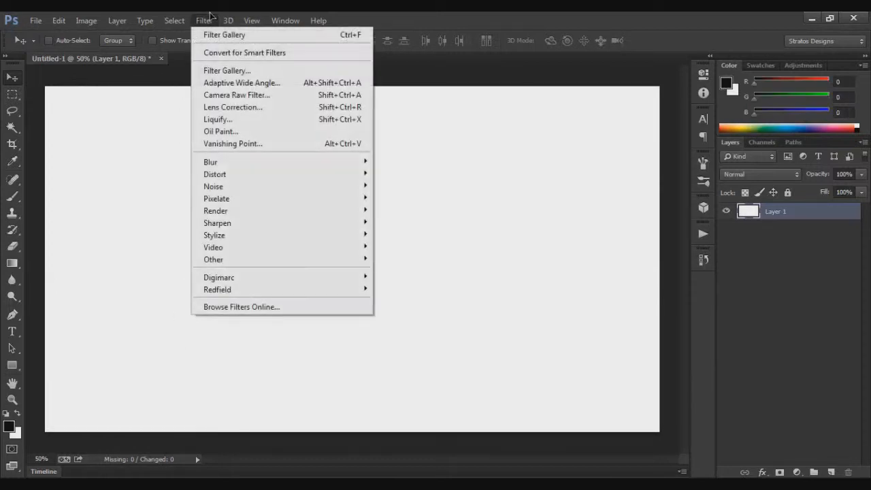
mouse_move(240, 213)
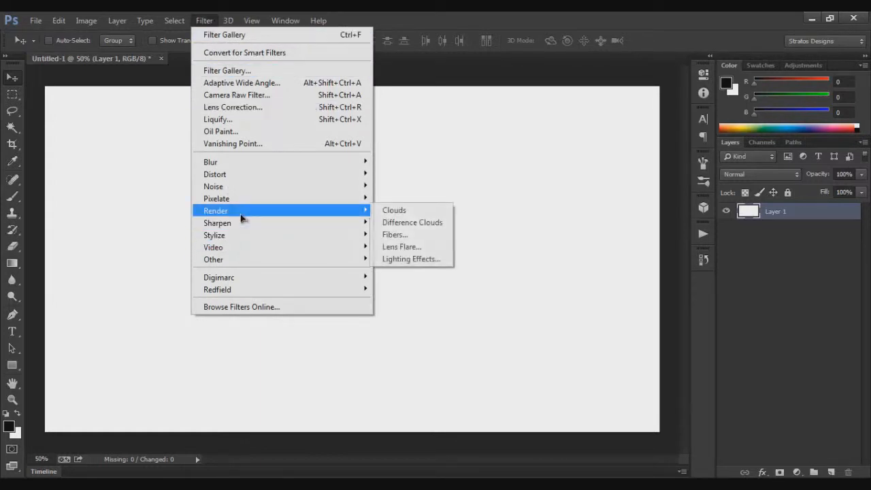
left_click(422, 211)
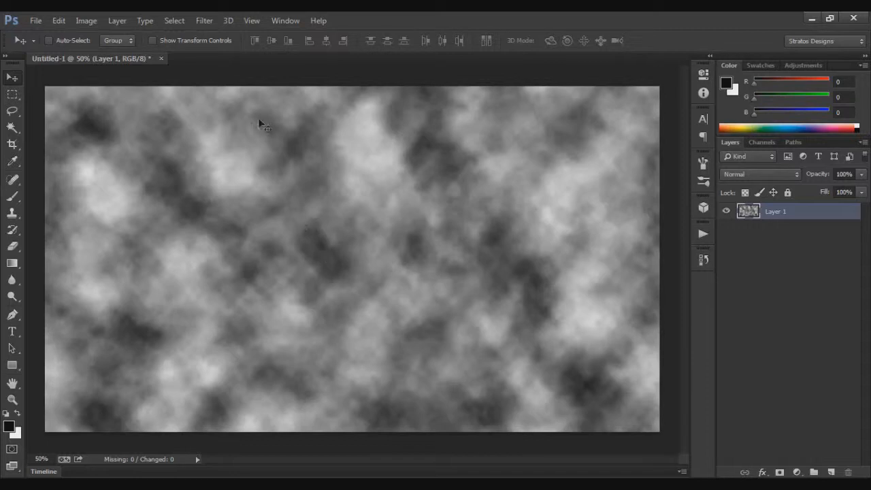
right_click(805, 213)
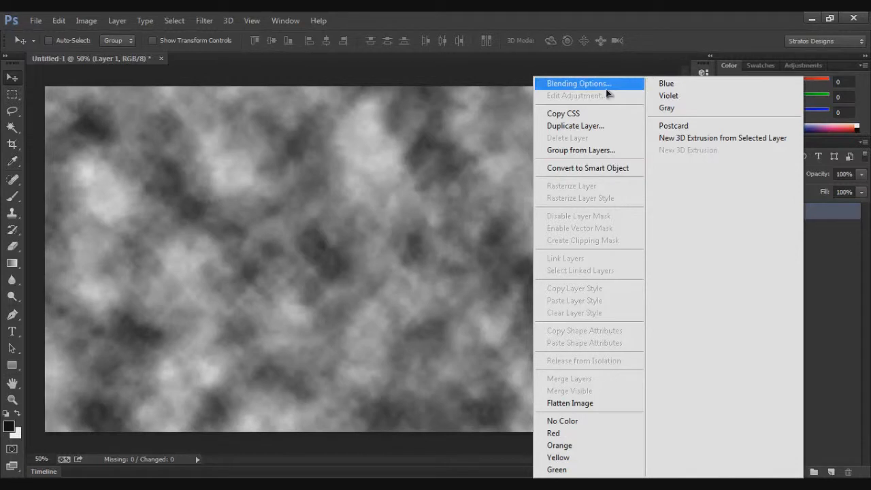
left_click(602, 168)
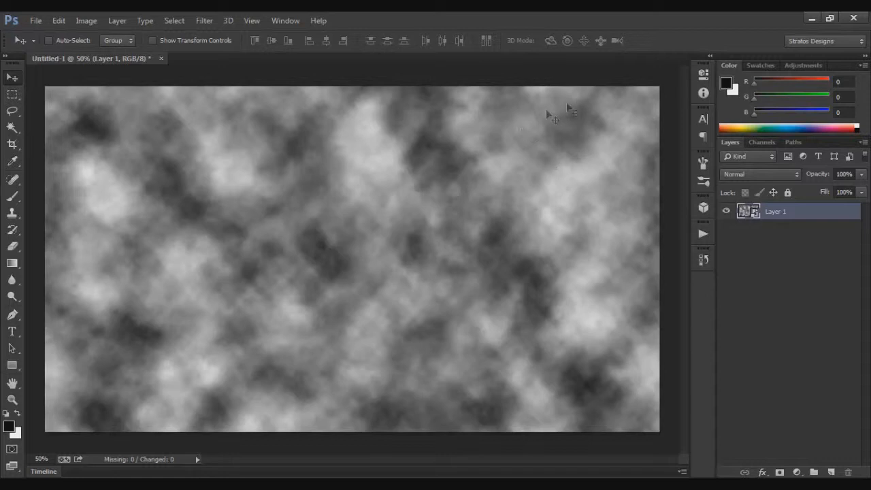
Apply the Artistic Cutout filter to the clouds with Number of Levels 4, Edge Simplicity 4 and Edge Fidelity 2
left_click(204, 22)
left_click(224, 72)
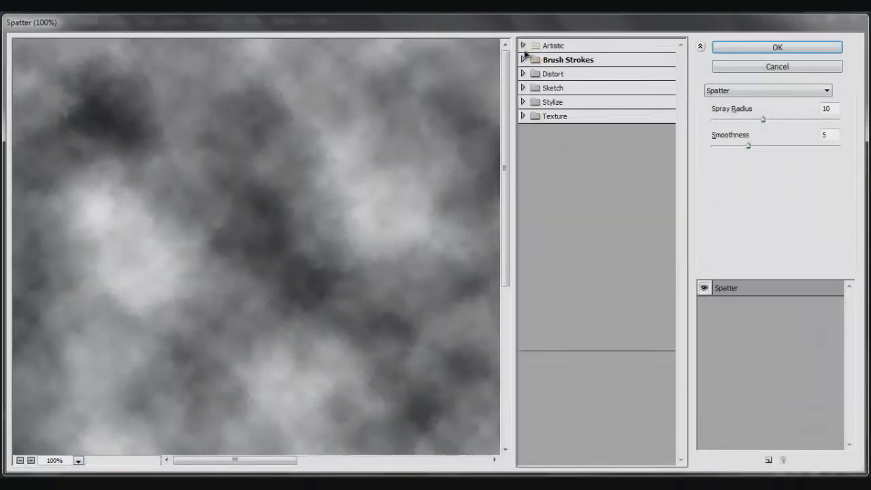
left_click(523, 47)
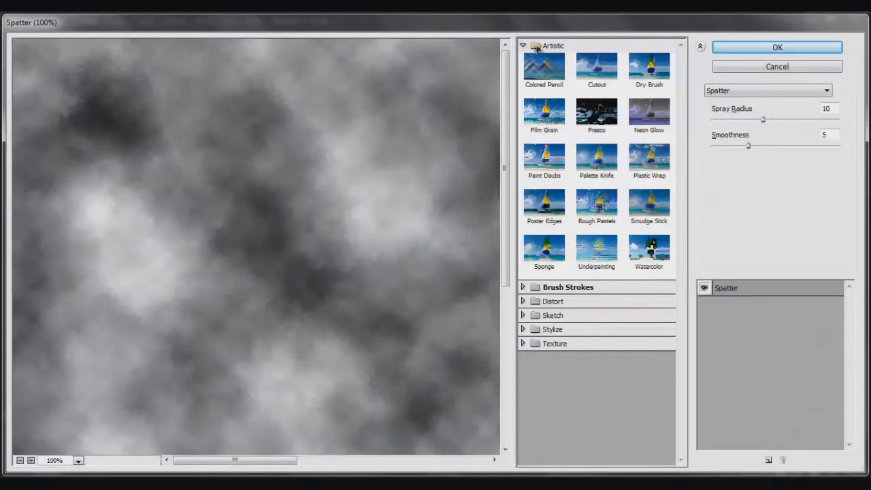
left_click(608, 67)
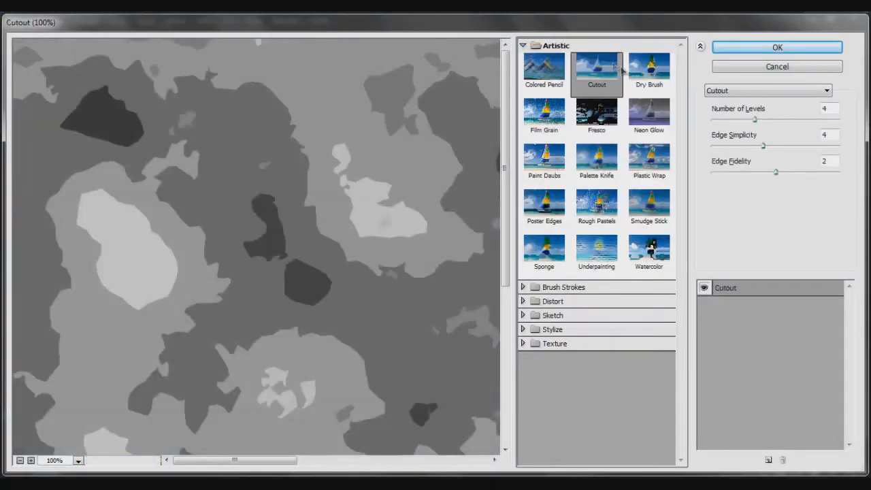
left_click(833, 108)
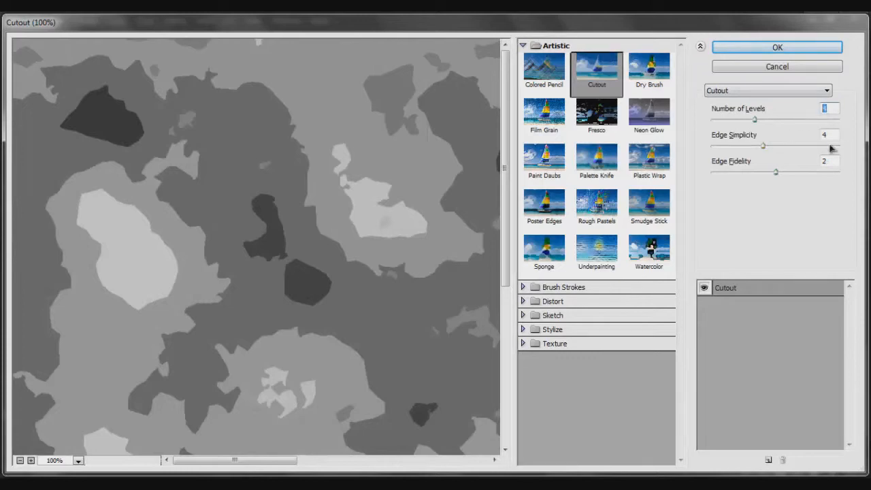
left_click(831, 135)
left_click(828, 162)
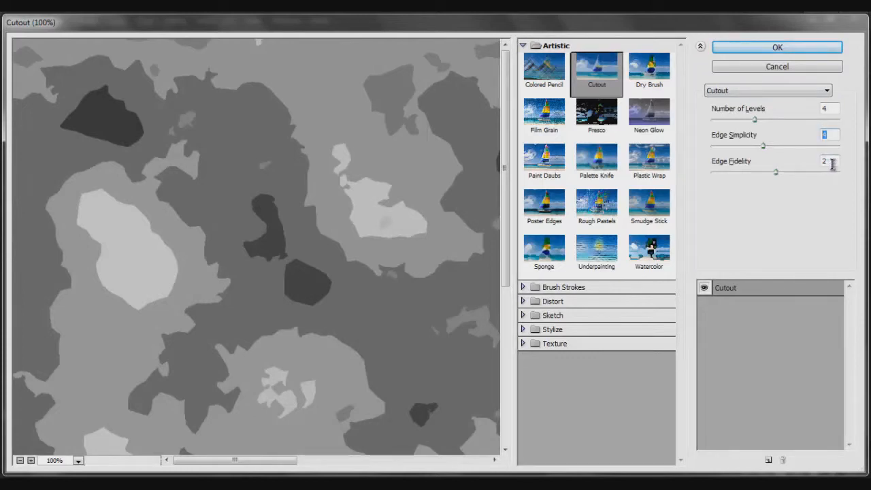
left_click(760, 48)
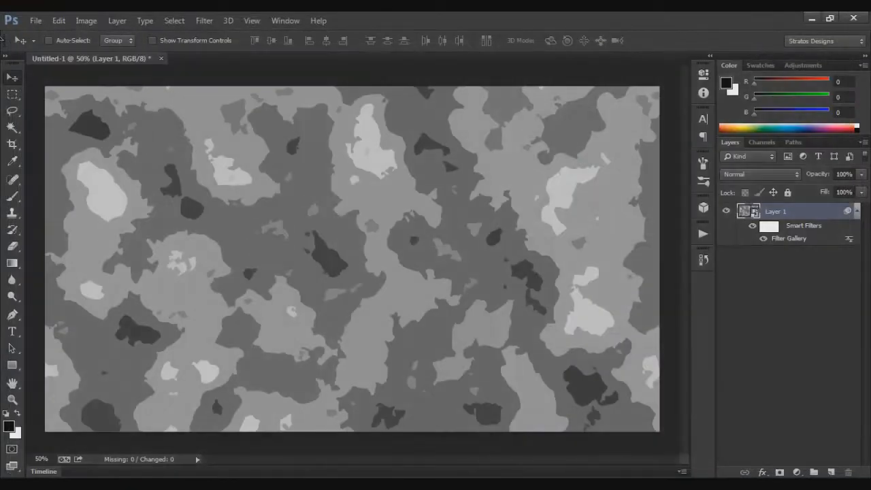
Add the Artistic Film Grain filter with Grain 3, Highlight Area 6 and Intensity 2
left_click(207, 20)
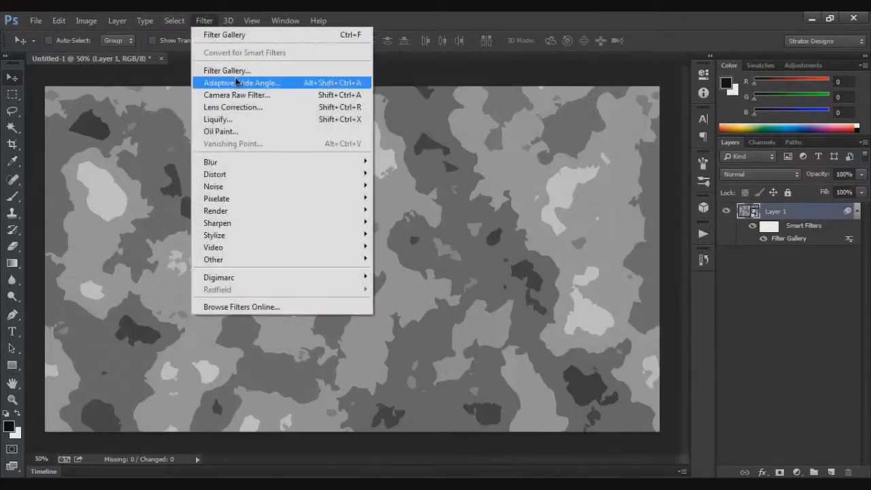
left_click(245, 72)
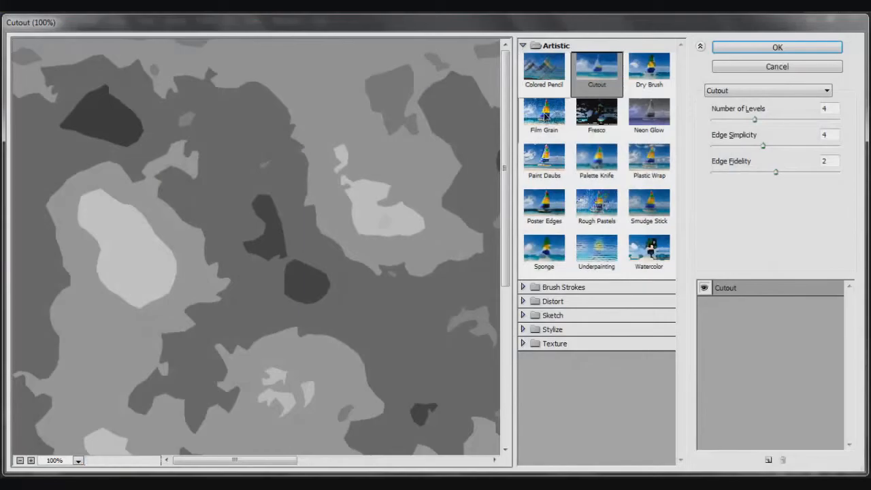
left_click(544, 116)
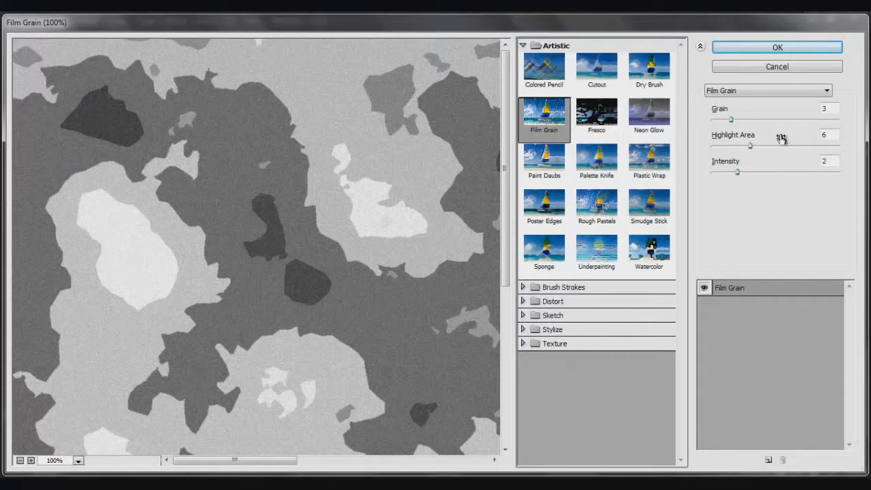
left_click_drag(835, 134, 801, 138)
left_click(825, 111)
left_click_drag(840, 161, 803, 168)
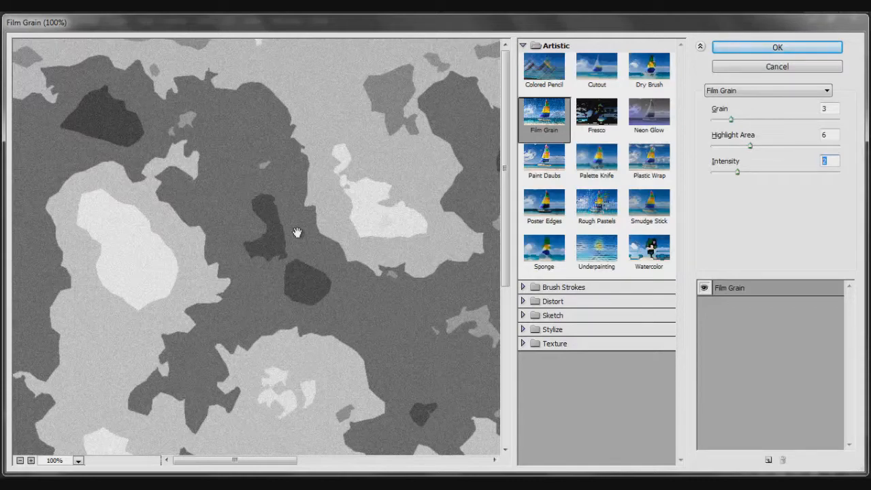
left_click(756, 51)
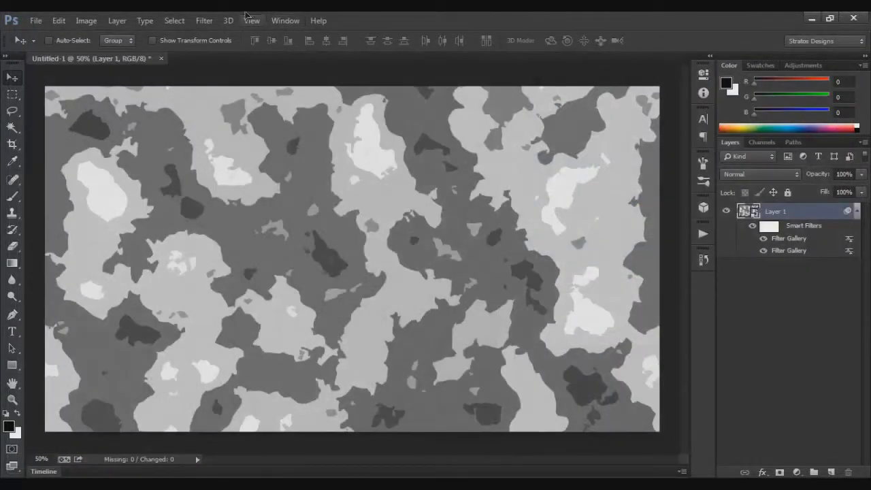
Add the Brush Strokes Spatter filter with Spray Radius 10 and Smoothness 5, and collapse the layer's smart filter list
left_click(205, 21)
left_click(229, 70)
left_click(526, 46)
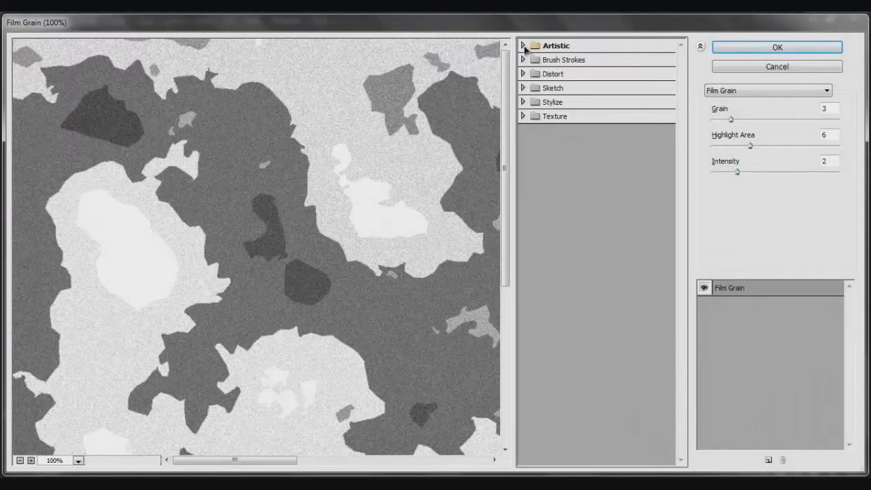
left_click(525, 60)
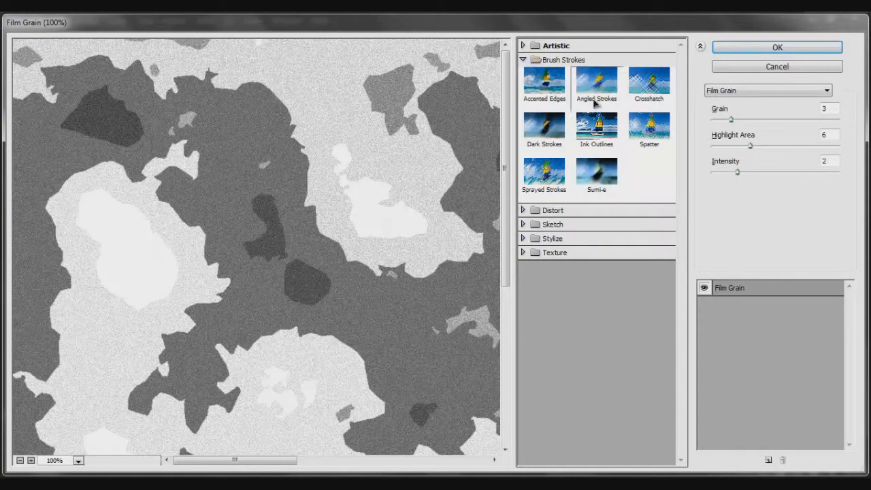
left_click(649, 129)
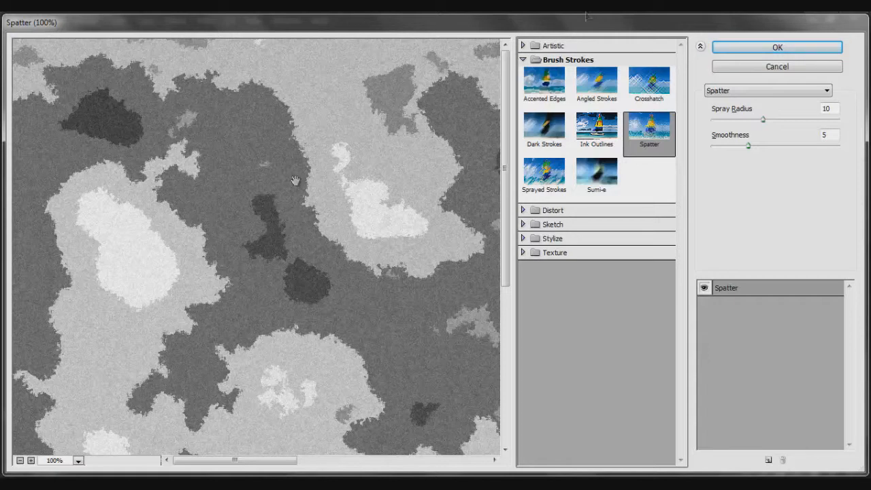
left_click(777, 47)
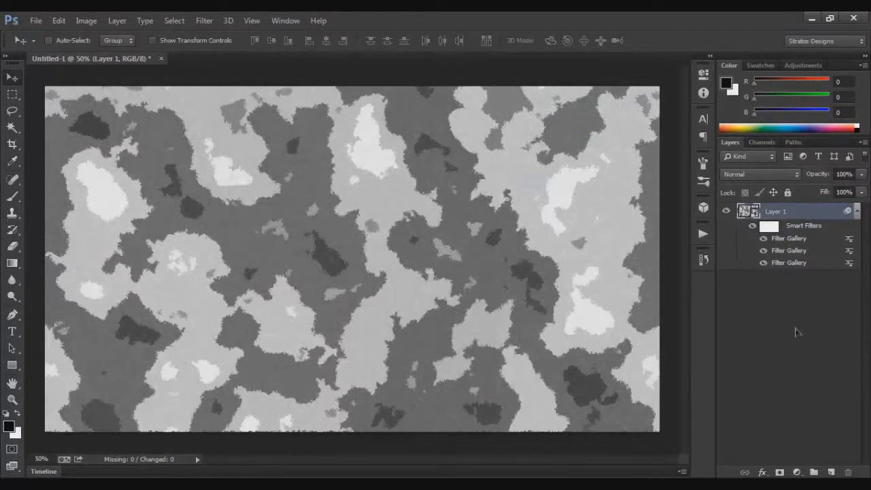
left_click(857, 210)
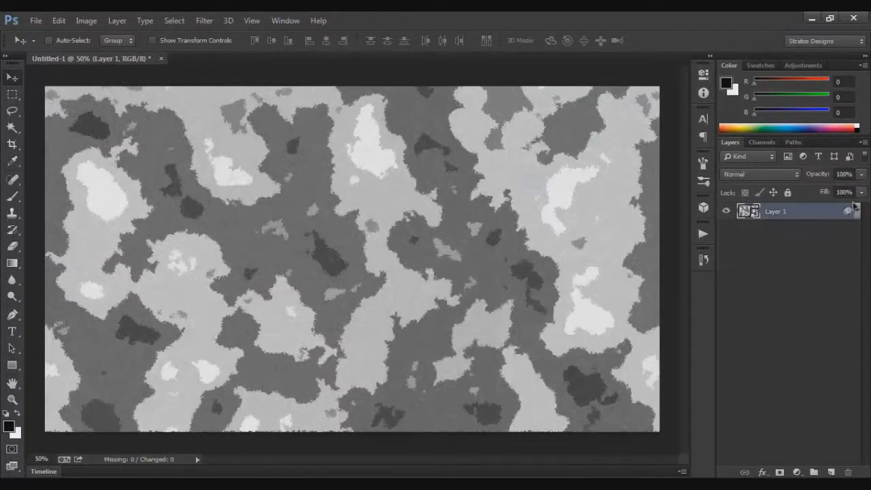
Add a Color Overlay layer style to the clouds layer with the overlay colour #4d7b0c
right_click(814, 216)
left_click(825, 221)
double_click(824, 219)
left_click_drag(669, 99, 597, 95)
left_click(451, 250)
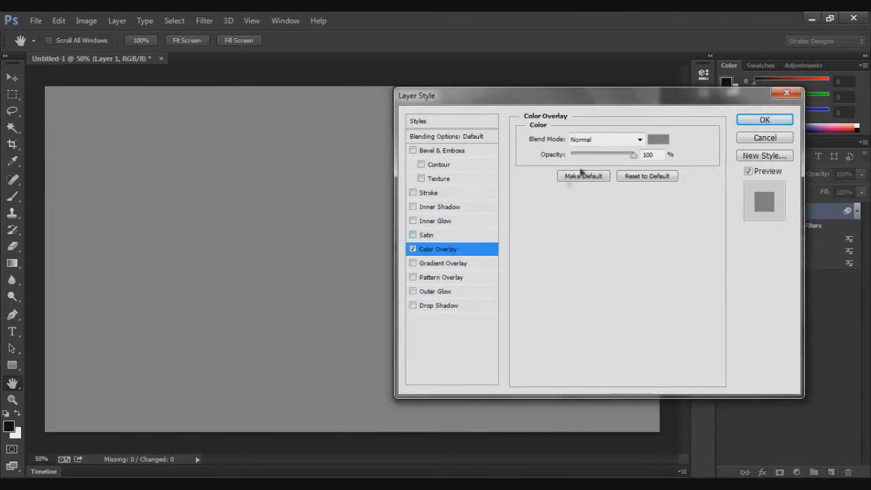
left_click(657, 140)
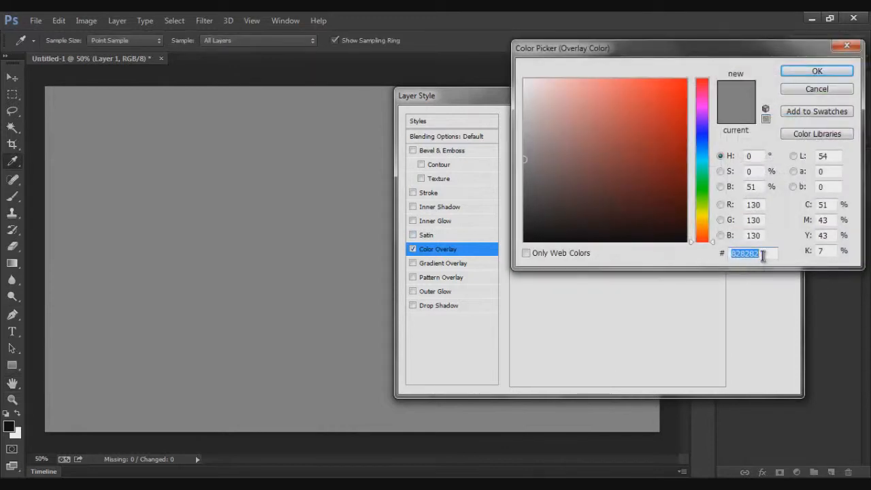
type("4d7b0c")
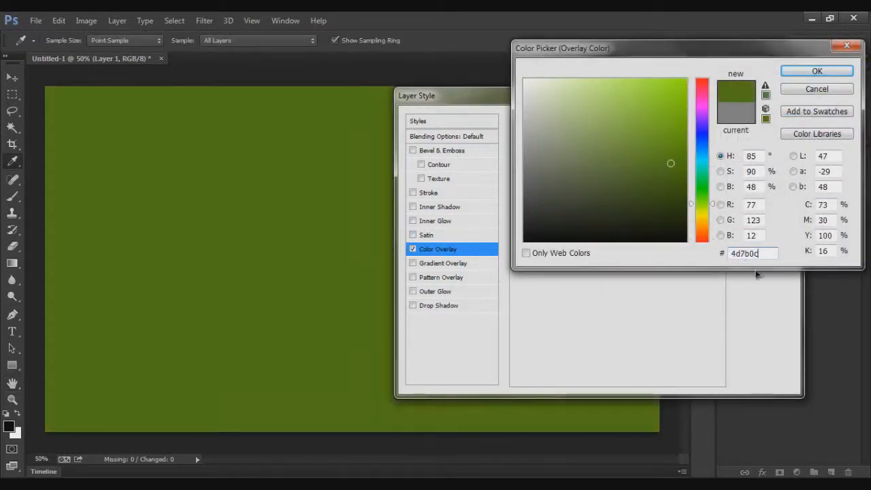
left_click(790, 72)
Set the Color Overlay's blend mode to Color, lower its opacity to about 84%, and apply the style
left_click(631, 141)
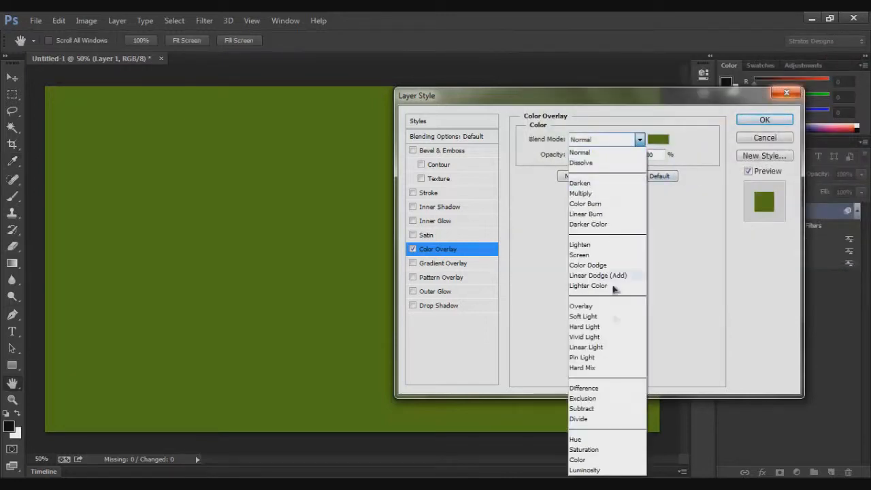
left_click(606, 460)
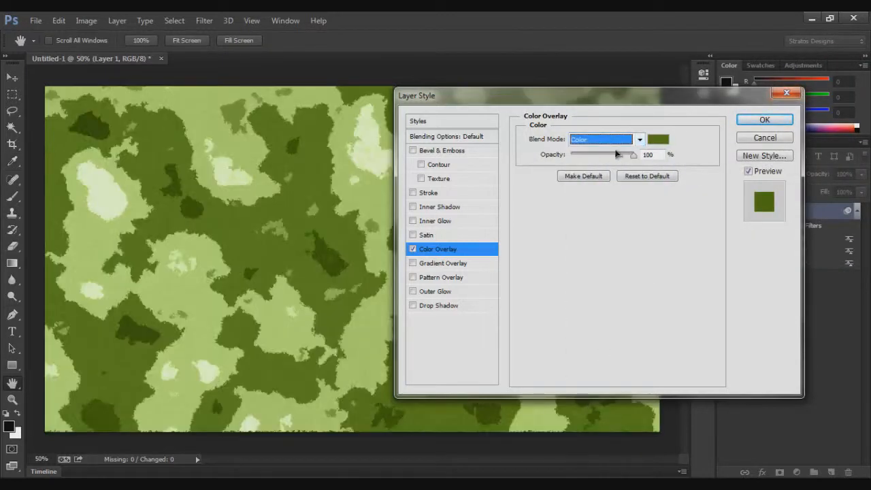
mouse_move(625, 156)
left_mouse_down()
mouse_move(602, 157)
mouse_move(671, 159)
mouse_move(624, 159)
left_mouse_up()
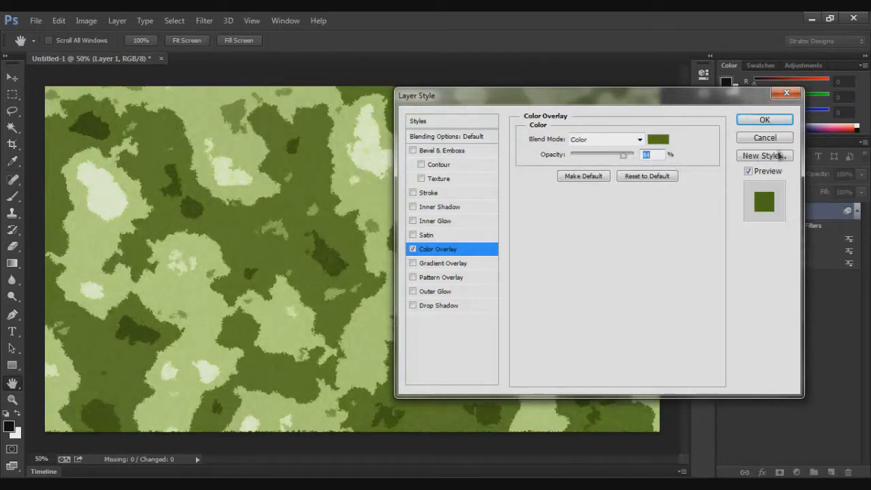
left_click(765, 121)
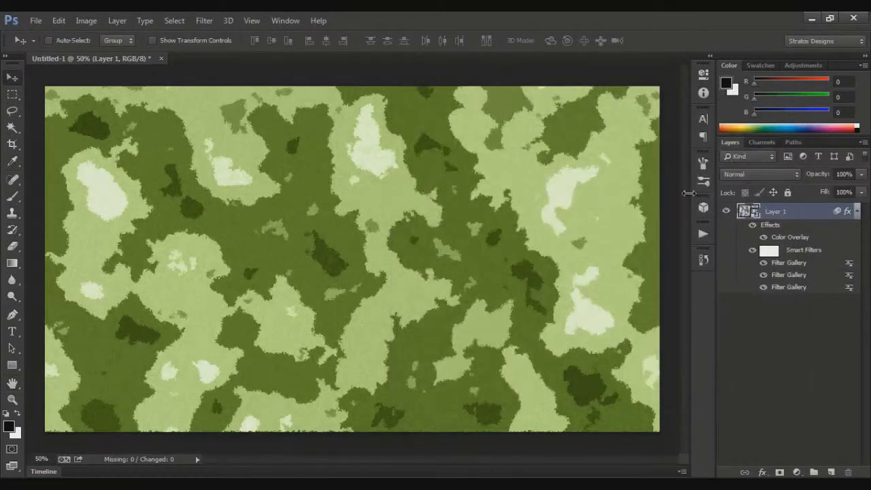